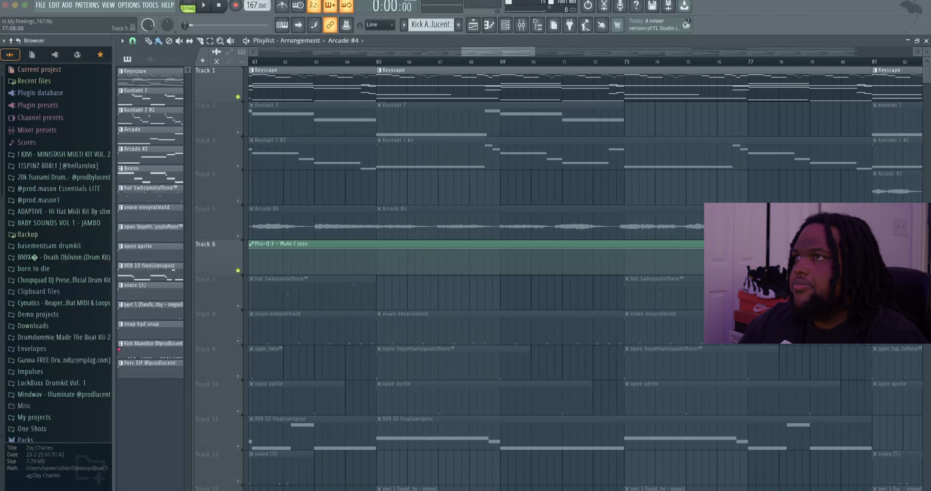
# Open the notes of the first Keyscape clip on Track 1 and inspect its Keyscape instrument
pyautogui.hscroll(-7, 562, 313)
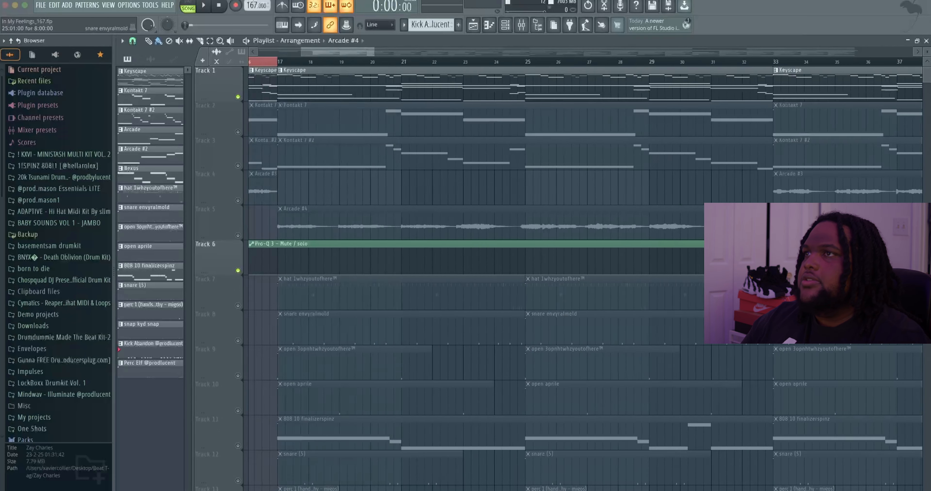
pyautogui.hscroll(-1, 505, 175)
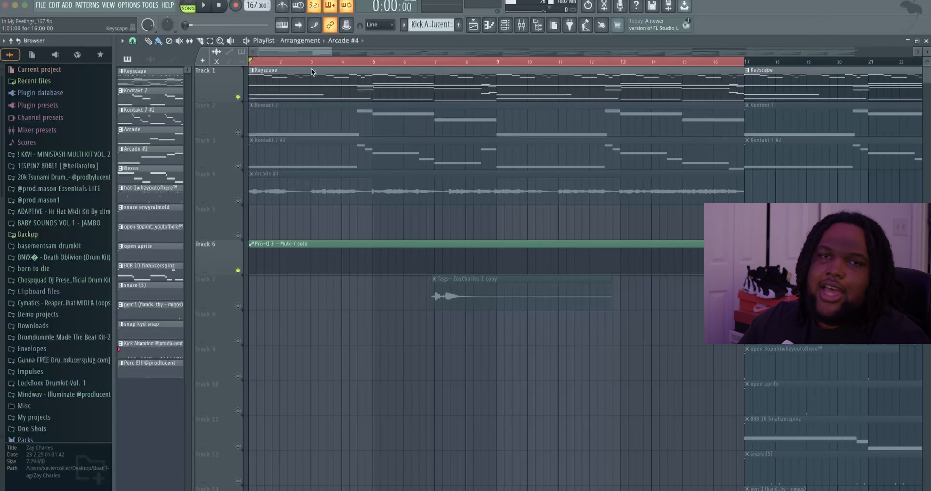
pyautogui.doubleClick(292, 97)
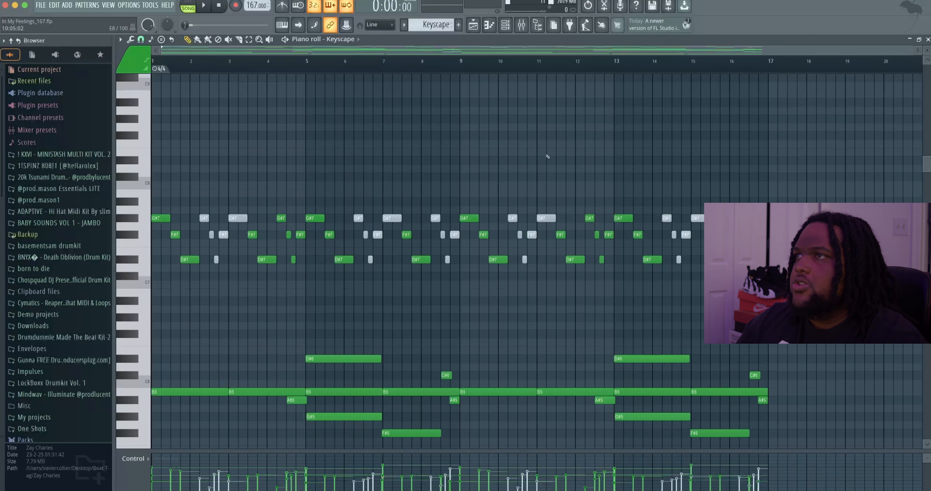
pyautogui.scroll(-3, 535, 206)
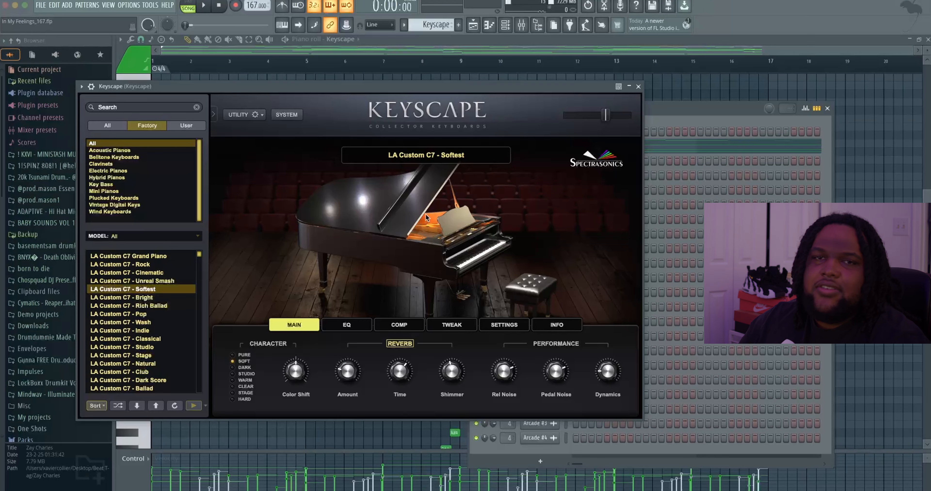
pyautogui.click(639, 86)
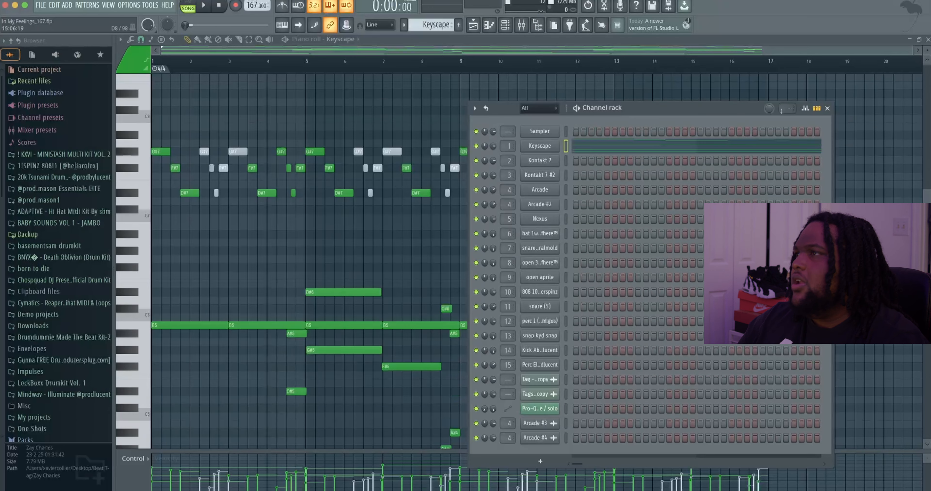
# Close the channel rack and play back the Keyscape melody in the piano roll
pyautogui.click(827, 108)
pyautogui.scroll(-1, 583, 186)
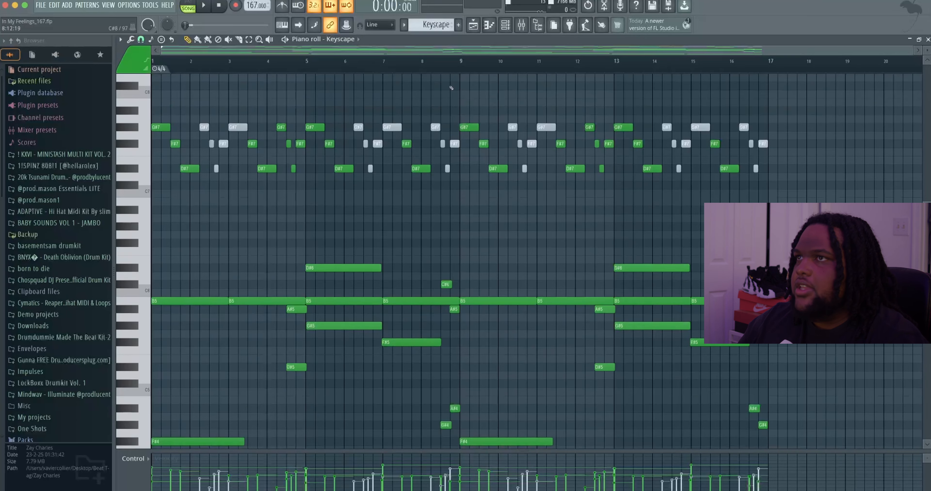
pyautogui.click(205, 6)
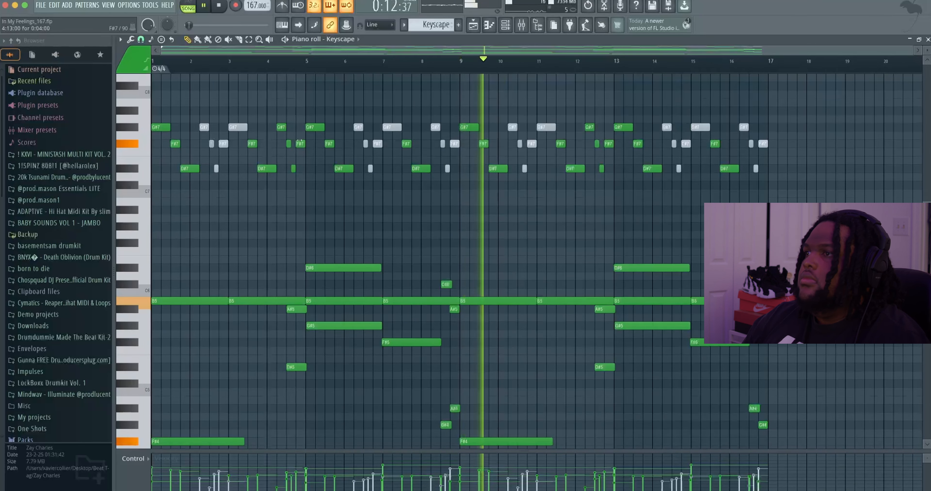
pyautogui.press('space')
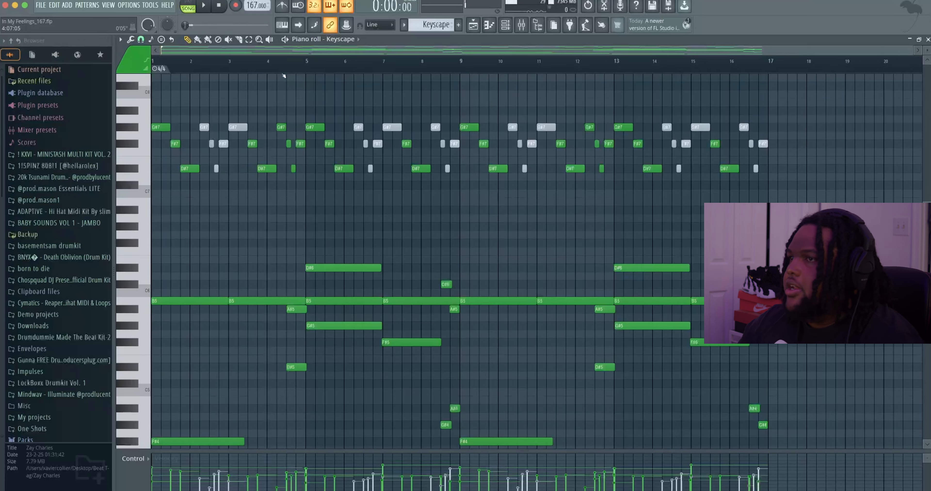
# Unmute Track 2 and review its Kontakt 7 pattern, checking the instrument and playing back the notes
pyautogui.press('F5')
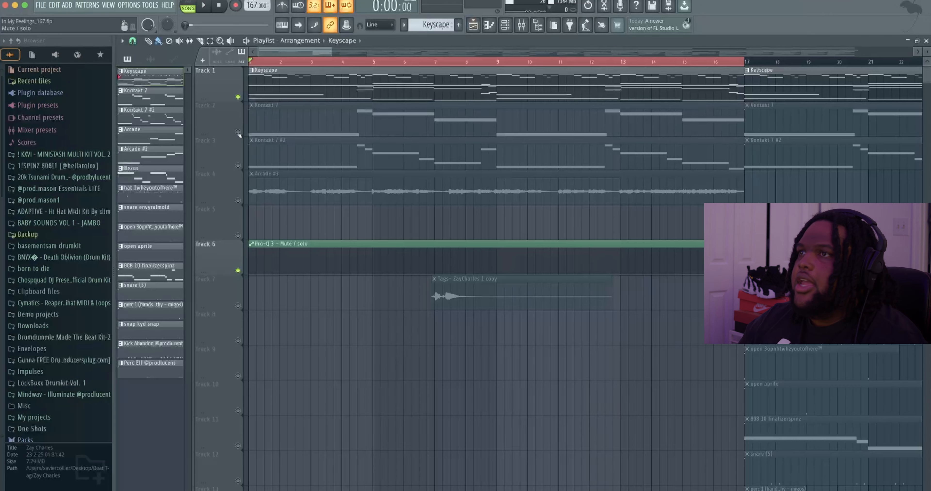
pyautogui.click(238, 132)
pyautogui.doubleClick(435, 105)
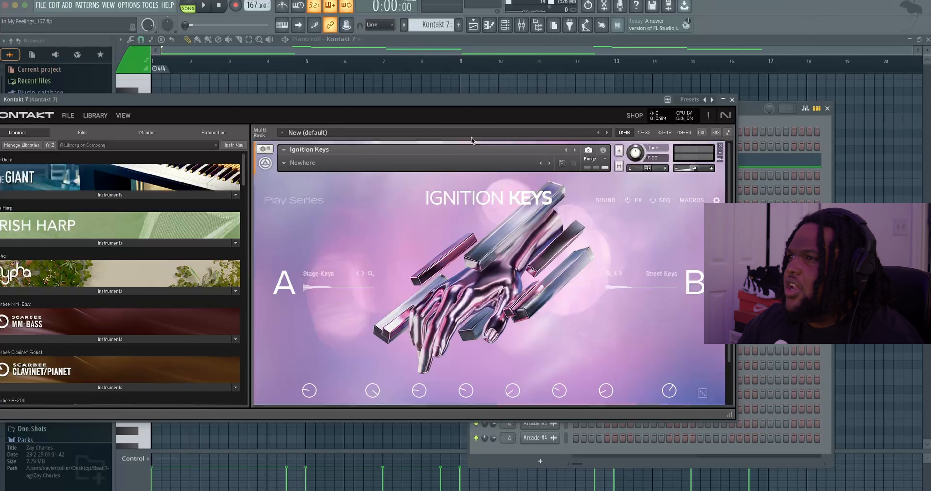
pyautogui.click(724, 100)
pyautogui.press('space')
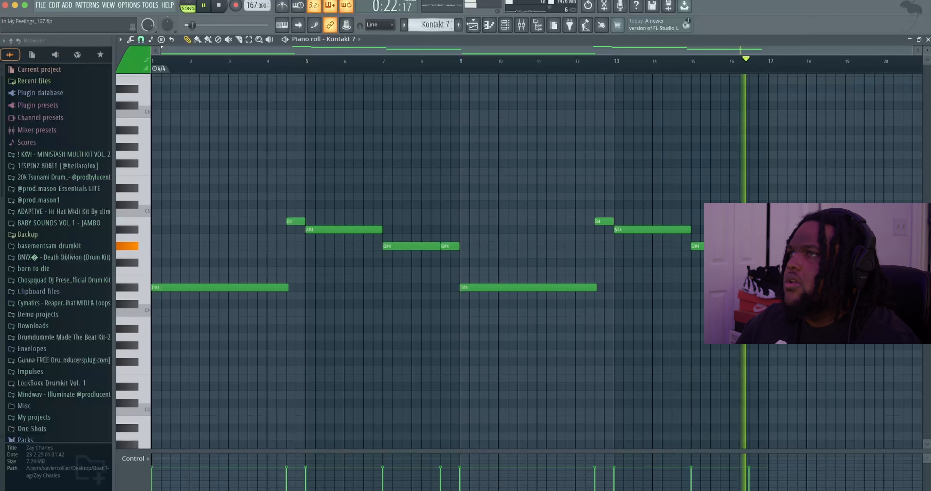
pyautogui.press('space')
# Unmute Track 3 and open the Kontakt 7 #2 pattern's notes together with its instrument for inspection
pyautogui.click(473, 29)
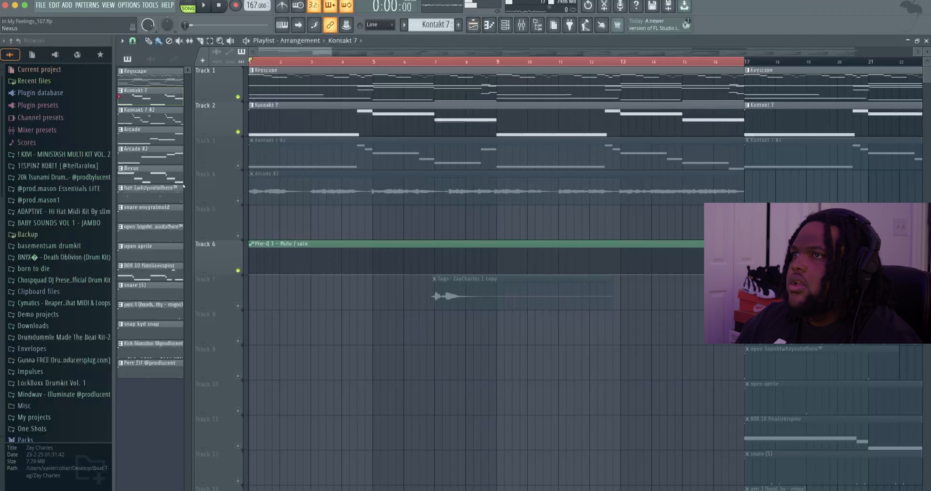
pyautogui.click(238, 165)
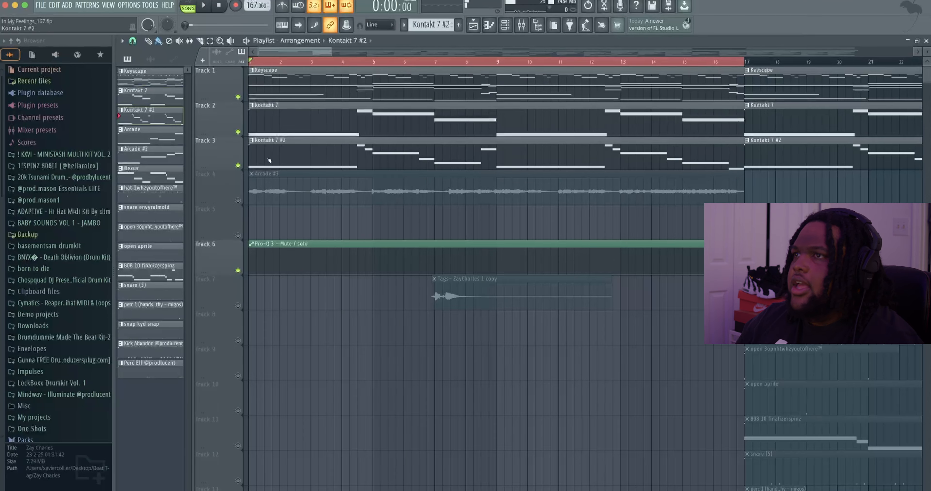
pyautogui.doubleClick(270, 160)
pyautogui.click(510, 25)
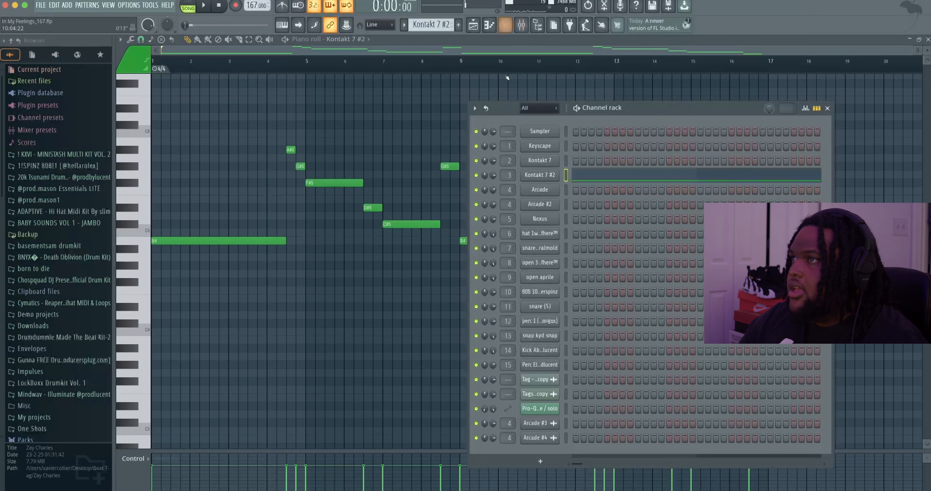
pyautogui.click(542, 178)
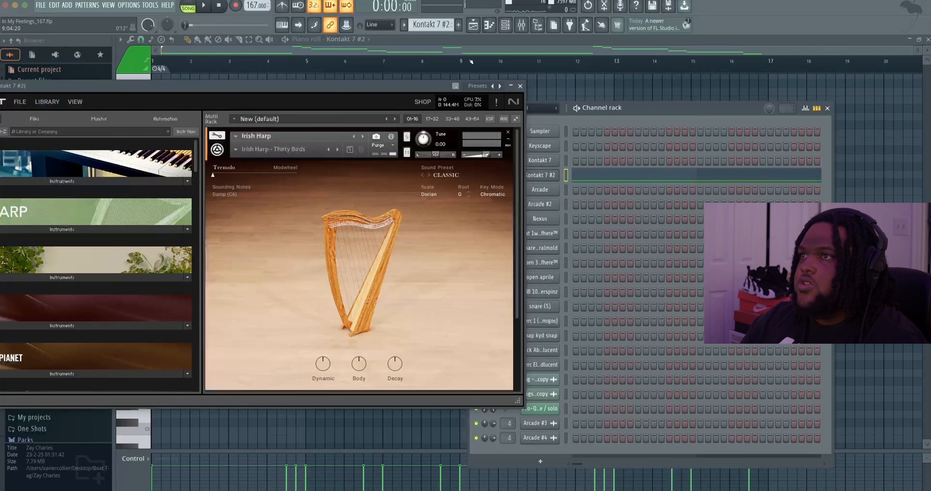
pyautogui.click(520, 87)
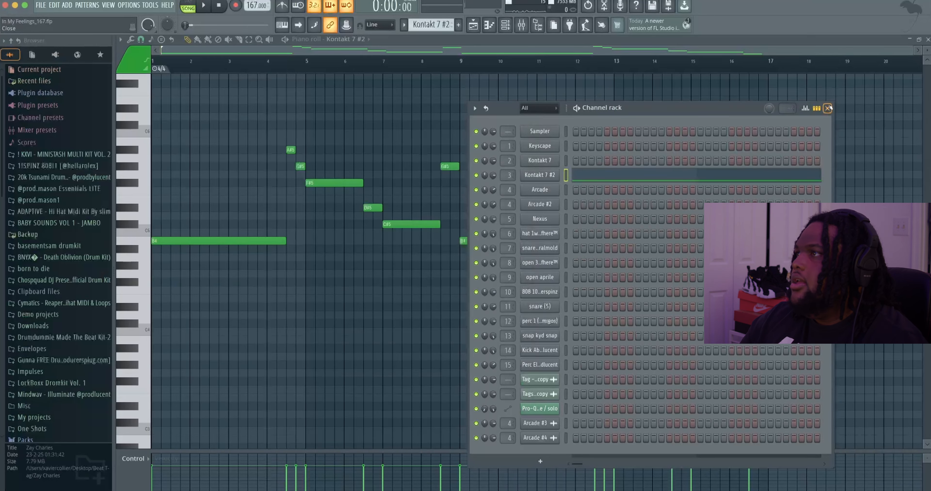
# Close the channel rack and play back the Kontakt 7 #2 notes in the piano roll
pyautogui.click(830, 108)
pyautogui.scroll(-1, 622, 248)
pyautogui.press('space')
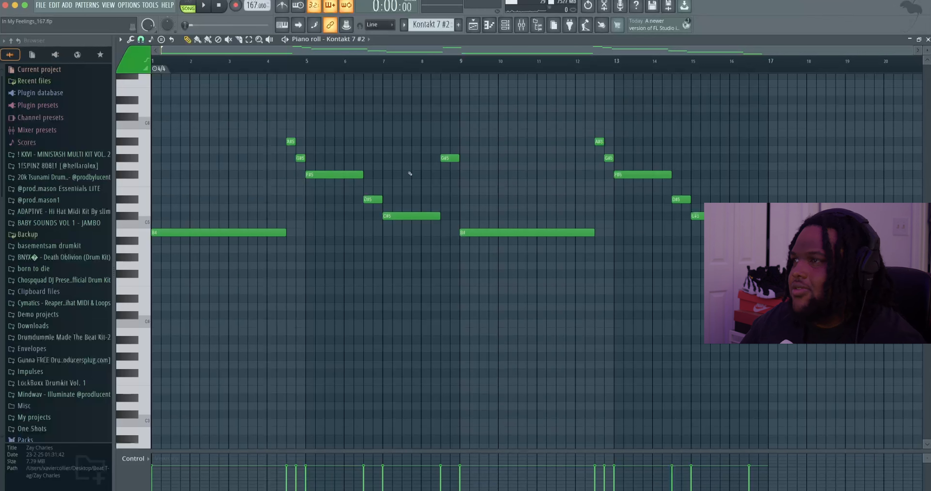
# Unmute the Arcade audio tracks, Track 4 and Track 5, and play the arrangement through both of their sections
pyautogui.click(473, 32)
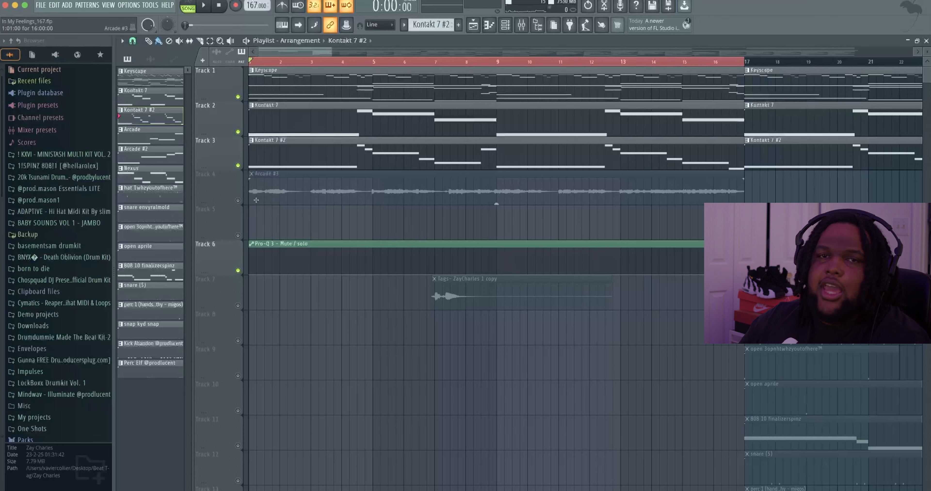
pyautogui.click(238, 201)
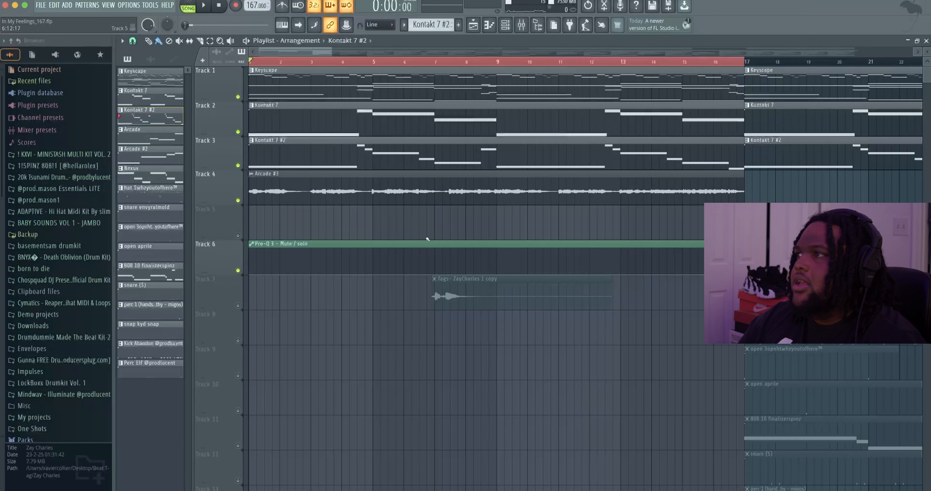
pyautogui.press('space')
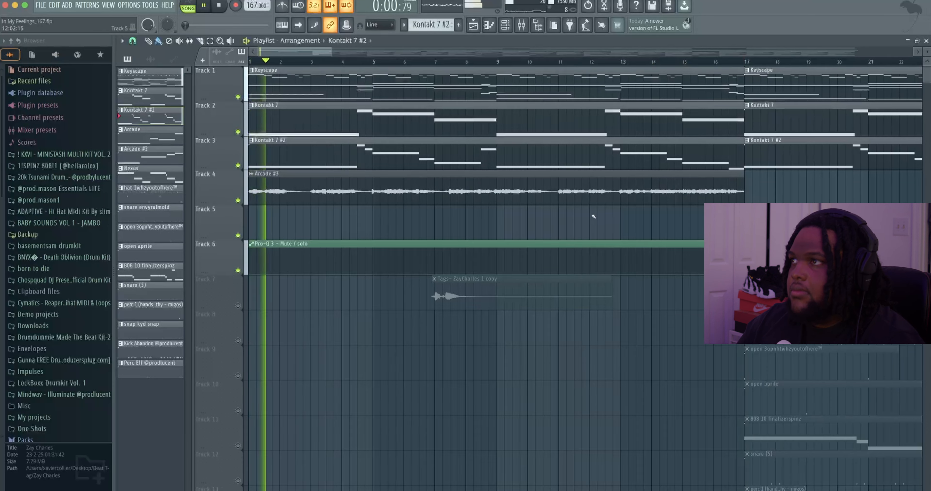
pyautogui.scroll(-3, 590, 216)
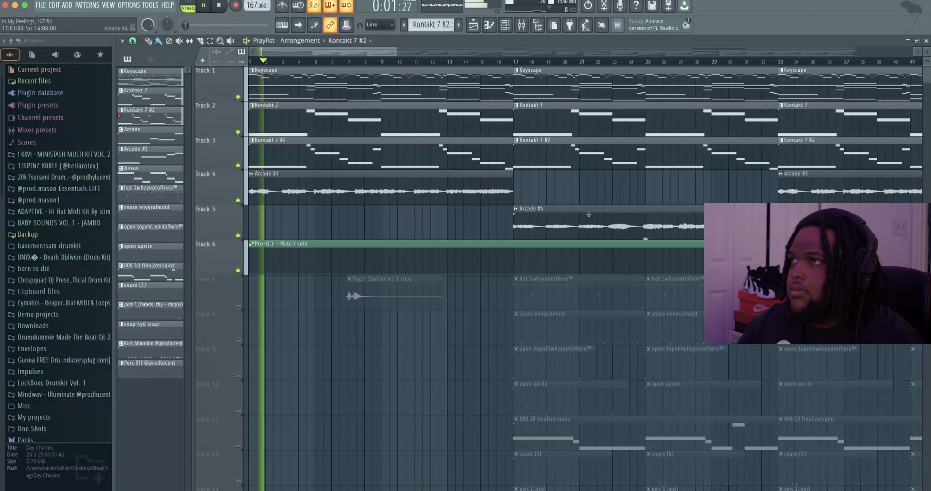
pyautogui.scroll(-2, 589, 216)
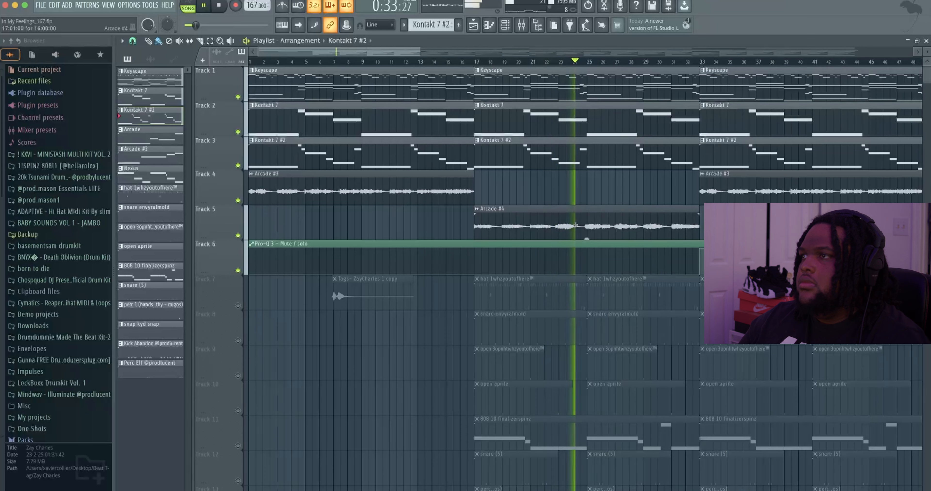
pyautogui.scroll(-2, 576, 225)
pyautogui.scroll(-3, 576, 225)
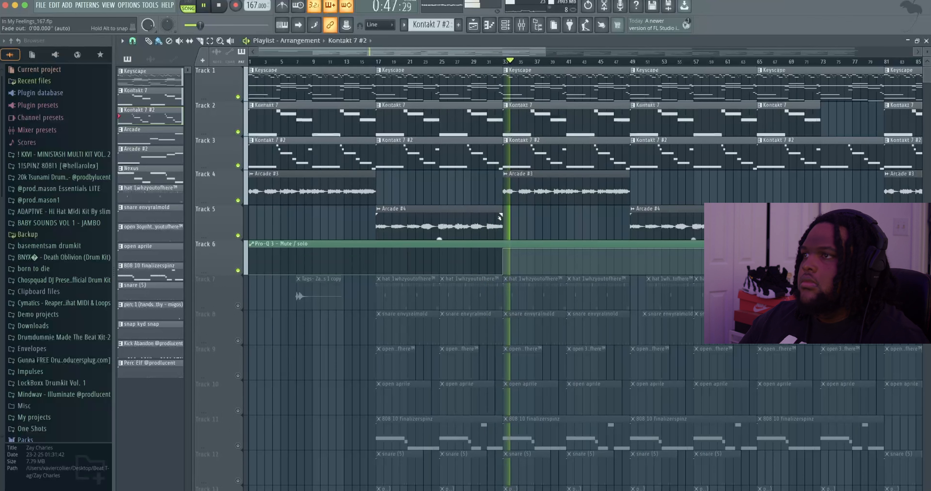
pyautogui.press('space')
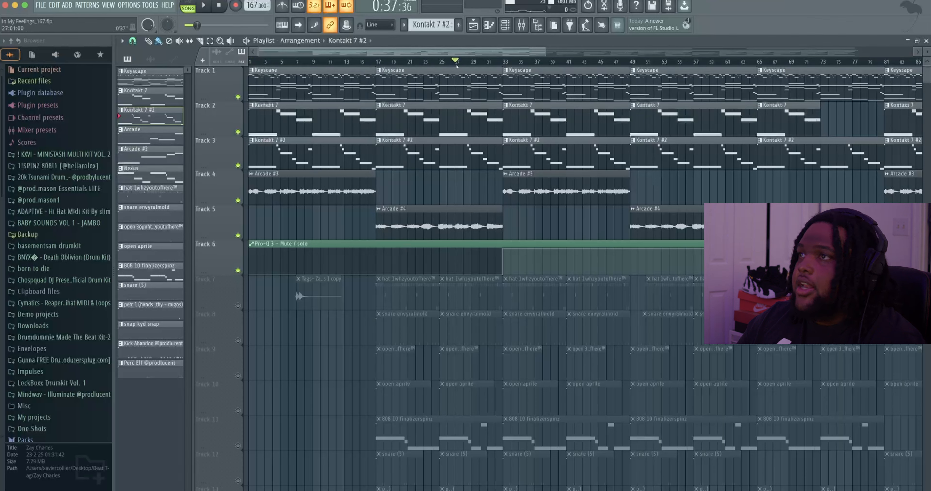
# Set the playback range to bars 17–33, with the hat track (Track 7) unmuted and Arcade Tracks 4 and 5 muted
pyautogui.moveTo(377, 62); pyautogui.dragTo(504, 71)
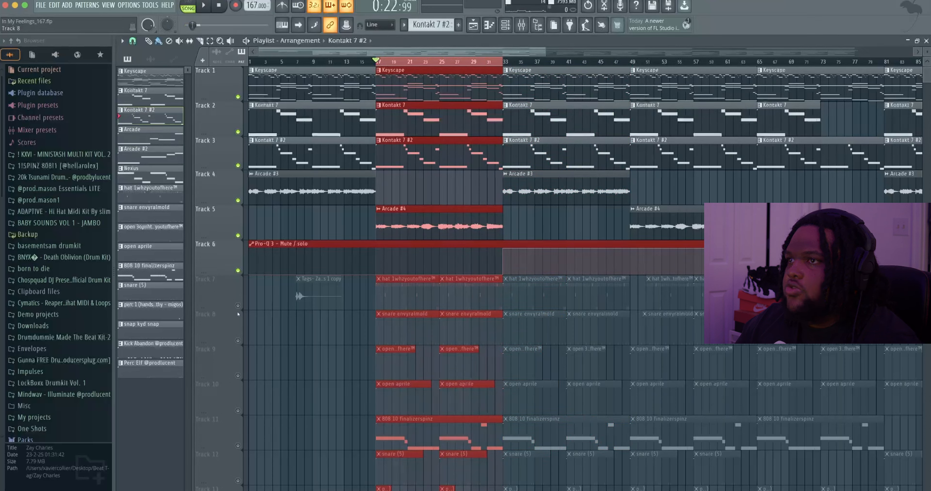
pyautogui.click(238, 306)
pyautogui.click(403, 201)
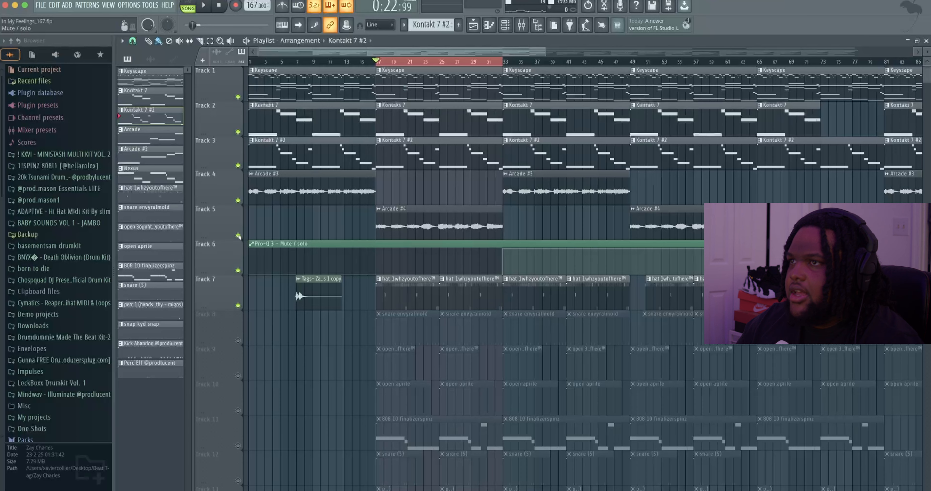
pyautogui.click(238, 236)
pyautogui.click(237, 201)
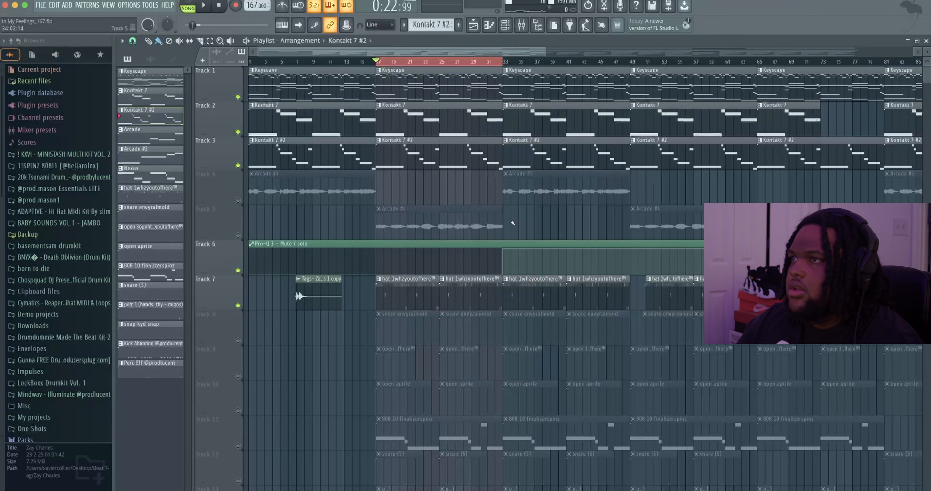
# Open the hat pattern that starts at bar 17 on Track 7 in the piano roll and play it
pyautogui.scroll(-1, 512, 224)
pyautogui.scroll(4, 512, 224)
pyautogui.hscroll(-3, 611, 234)
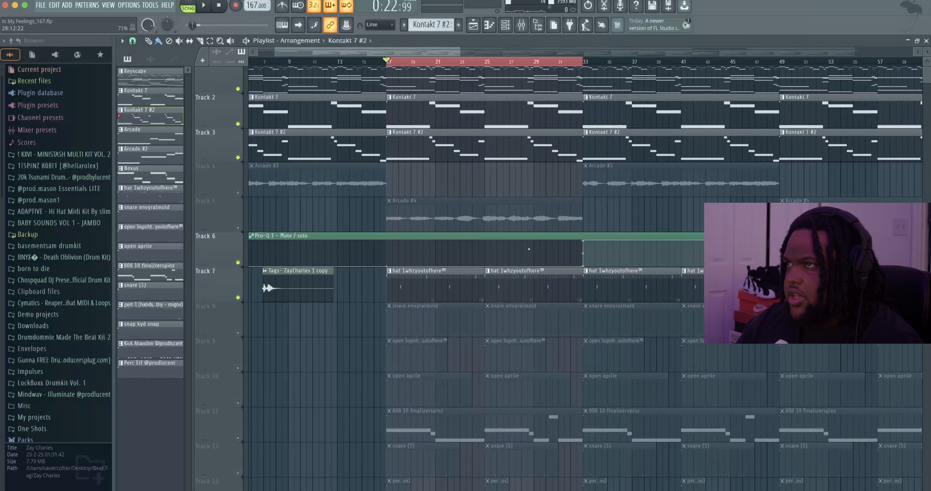
pyautogui.hscroll(-3, 529, 250)
pyautogui.scroll(1, 528, 249)
pyautogui.scroll(-2, 498, 253)
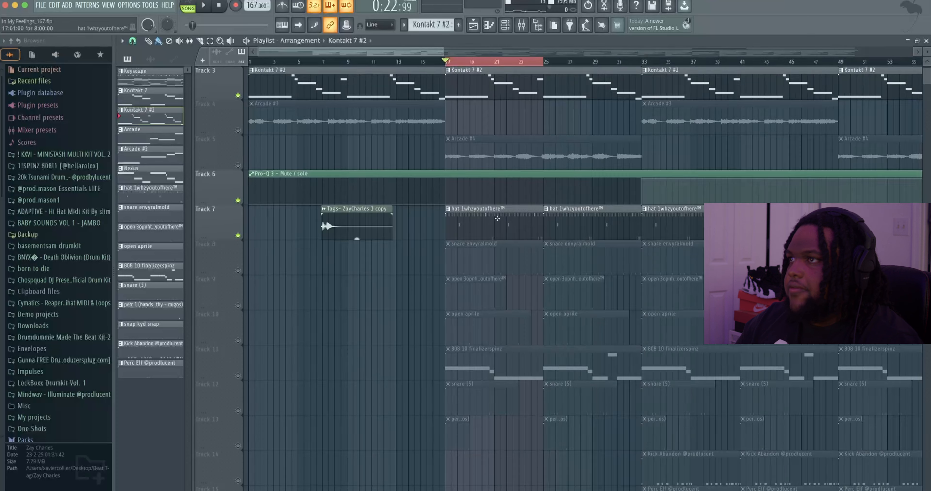
pyautogui.doubleClick(497, 219)
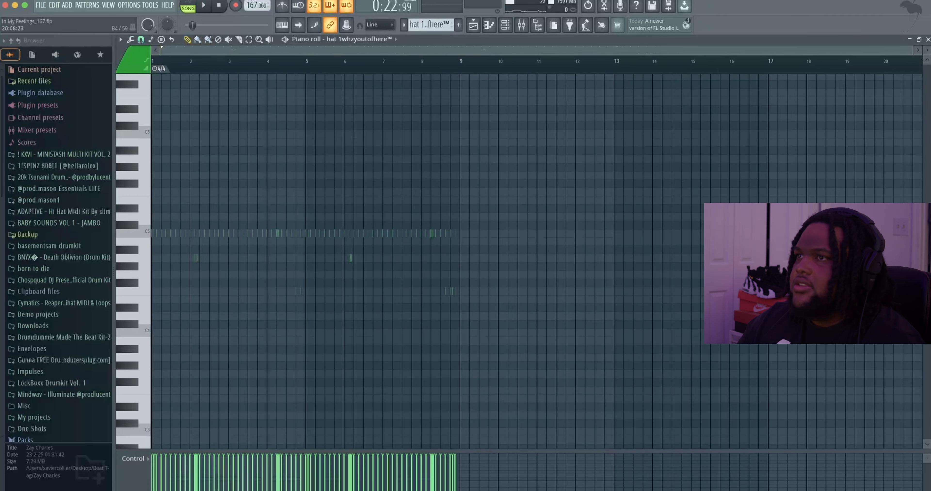
pyautogui.press('space')
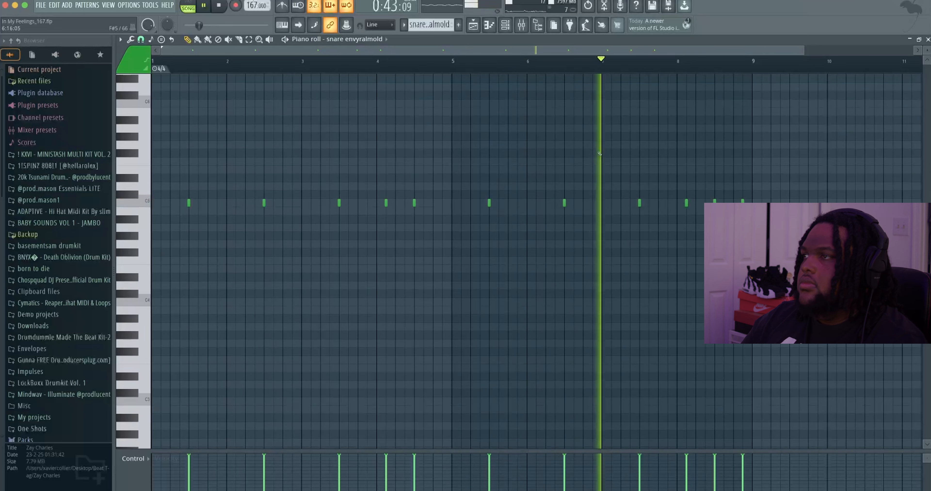
# Unmute Tracks 9 and 10 and open their open-hat patterns in the piano roll for review during playback
pyautogui.click(473, 24)
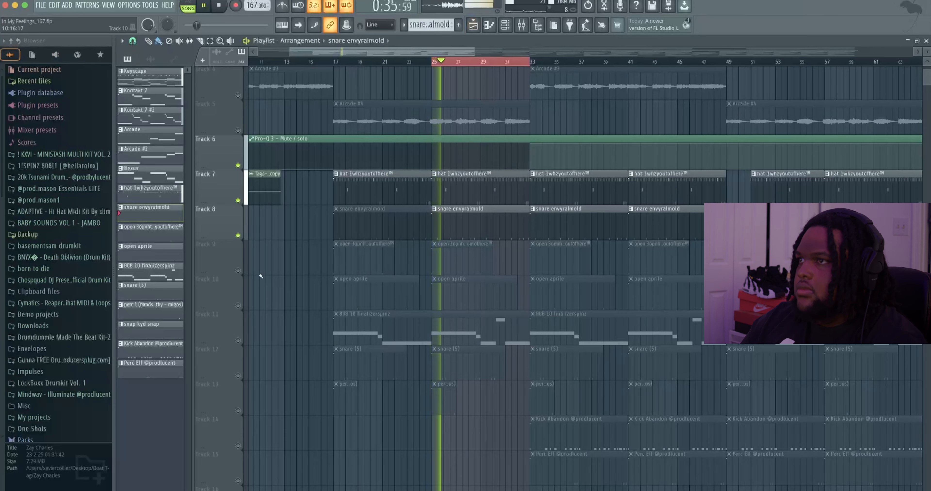
pyautogui.click(238, 271)
pyautogui.doubleClick(439, 264)
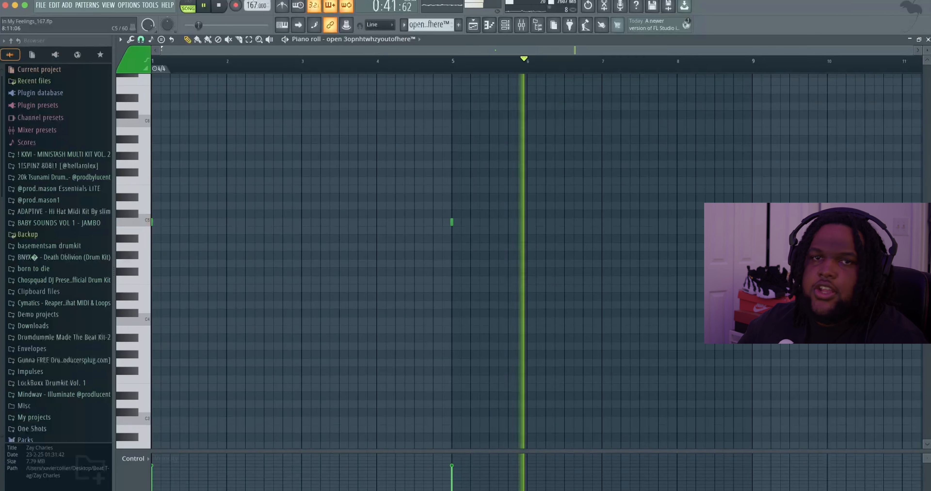
pyautogui.press('F5')
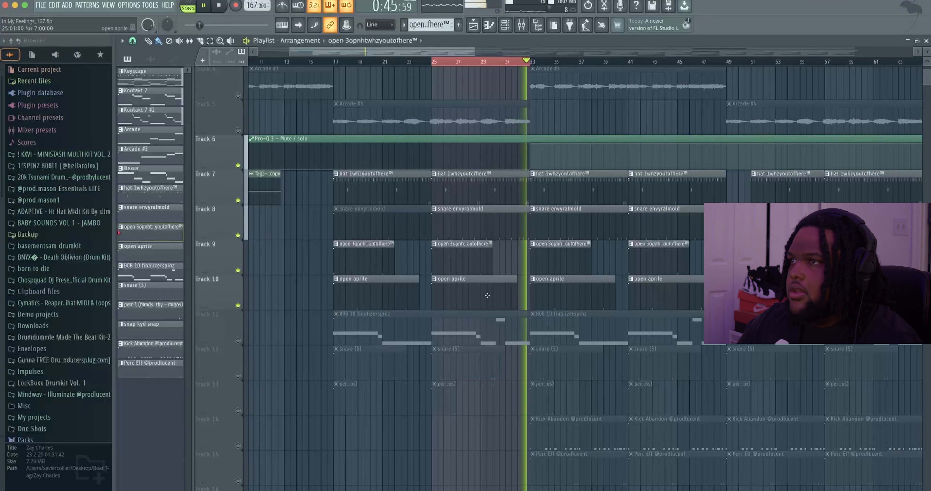
pyautogui.doubleClick(510, 295)
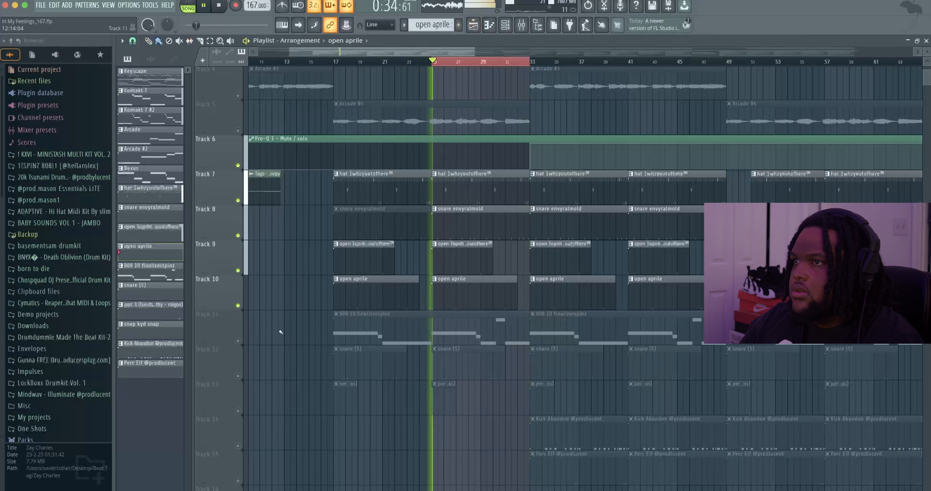
# Unmute Track 12 and its snare clip at bar 25, and review the snare (5) pattern in the piano roll during playback
pyautogui.press('space')
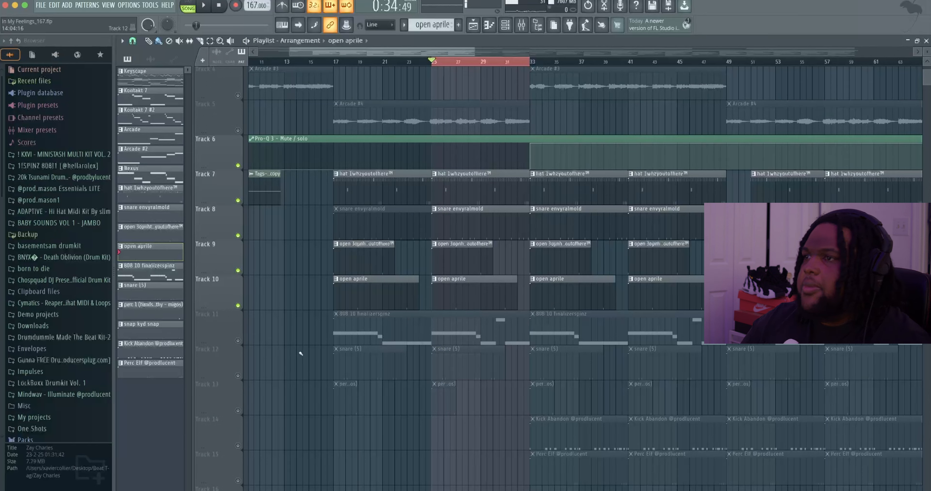
pyautogui.click(238, 376)
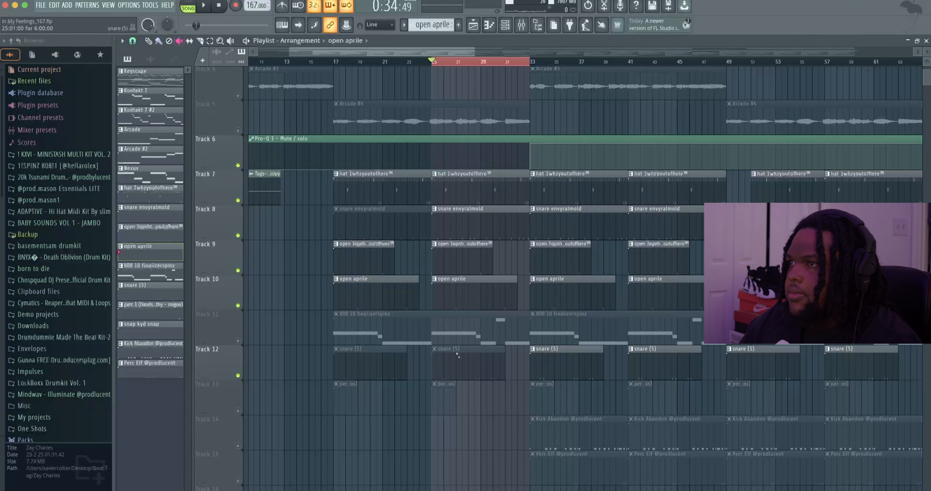
pyautogui.press('space')
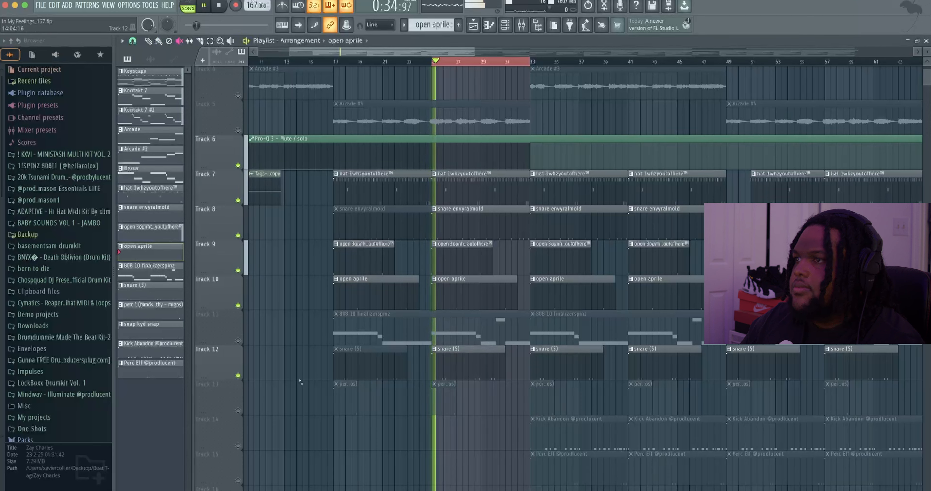
pyautogui.doubleClick(444, 372)
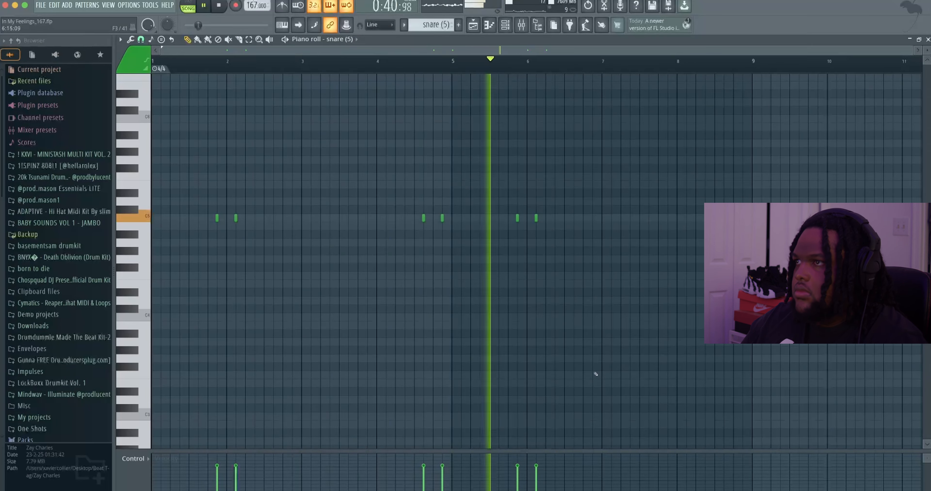
pyautogui.click(473, 25)
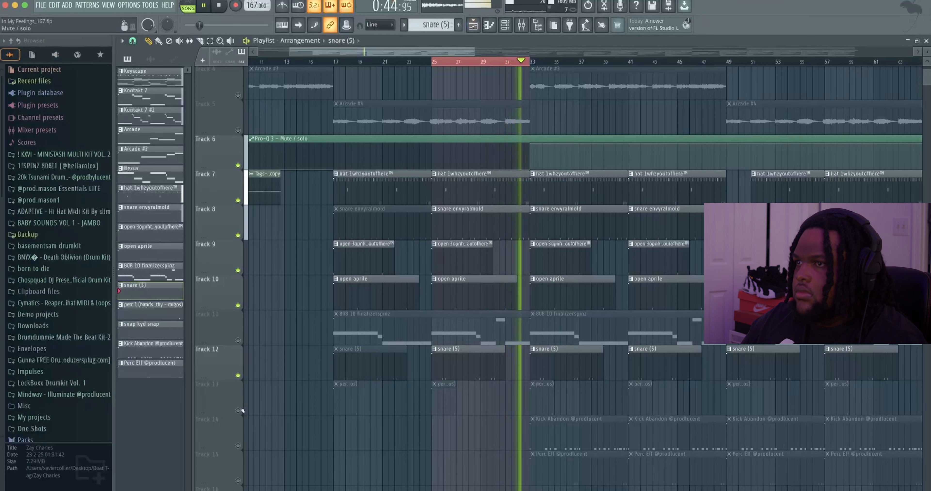
# Unmute Track 13 and review its perc 1 pattern in the piano roll
pyautogui.doubleClick(442, 391)
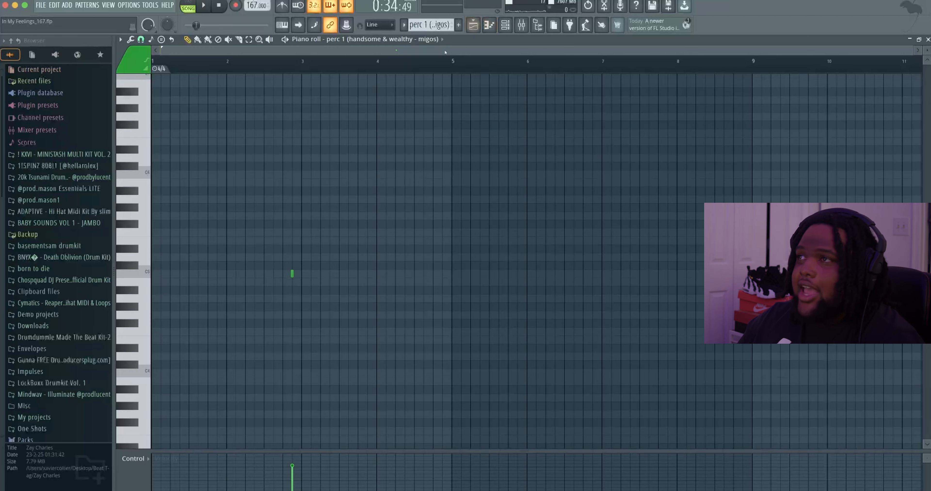
pyautogui.click(474, 25)
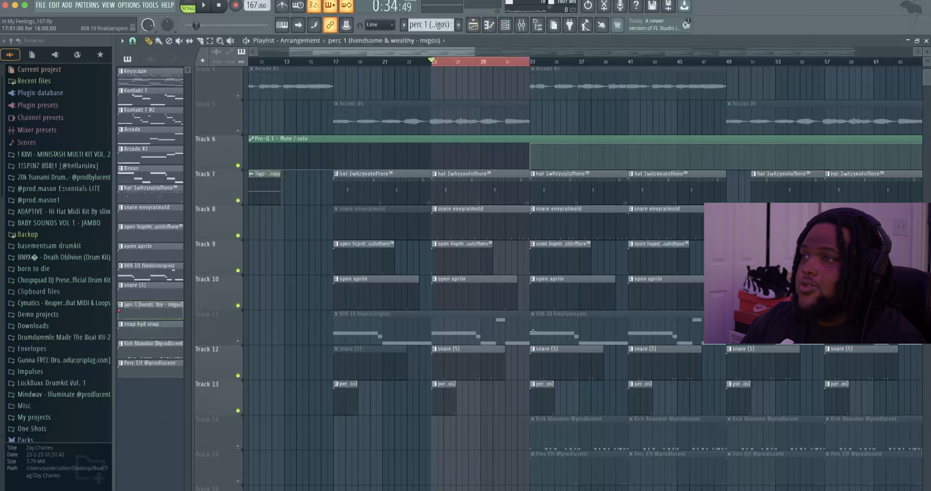
# Set the playback range to bars 33–41 and deselect the clips in that section
pyautogui.moveTo(536, 393); pyautogui.dragTo(606, 247)
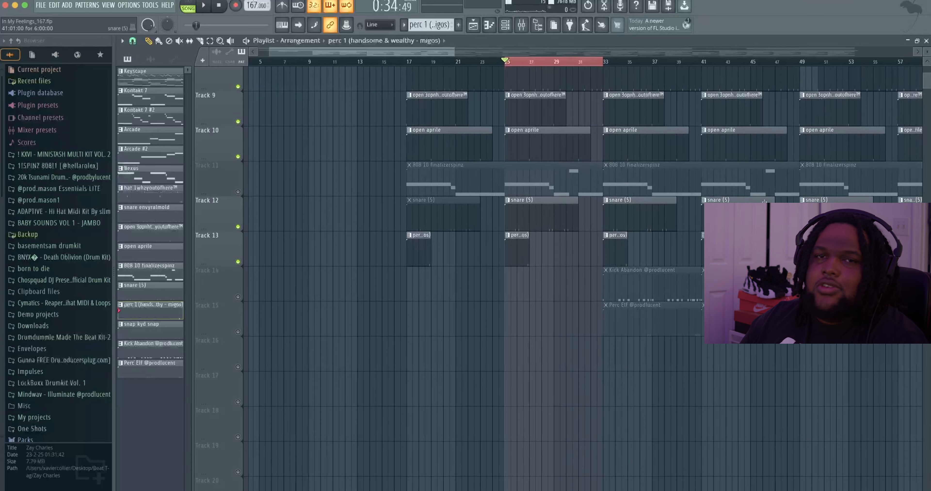
pyautogui.moveTo(661, 173); pyautogui.dragTo(561, 427)
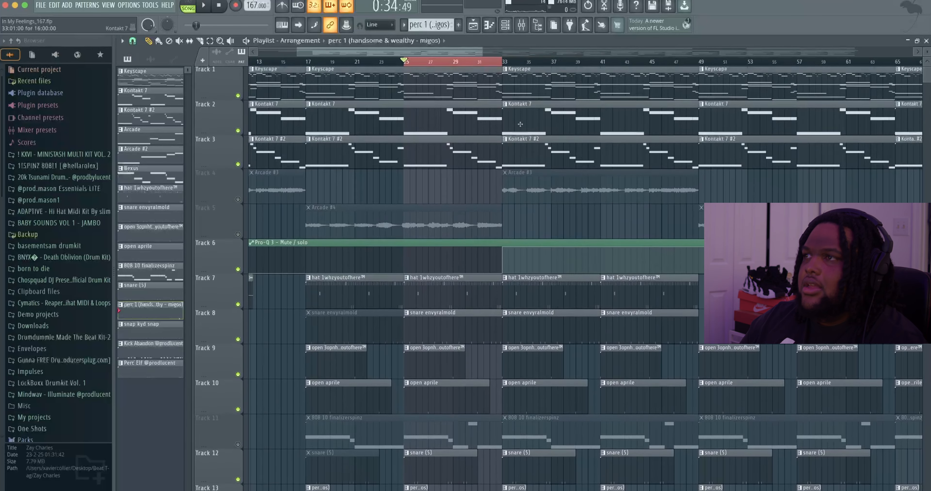
pyautogui.moveTo(505, 62); pyautogui.dragTo(552, 72)
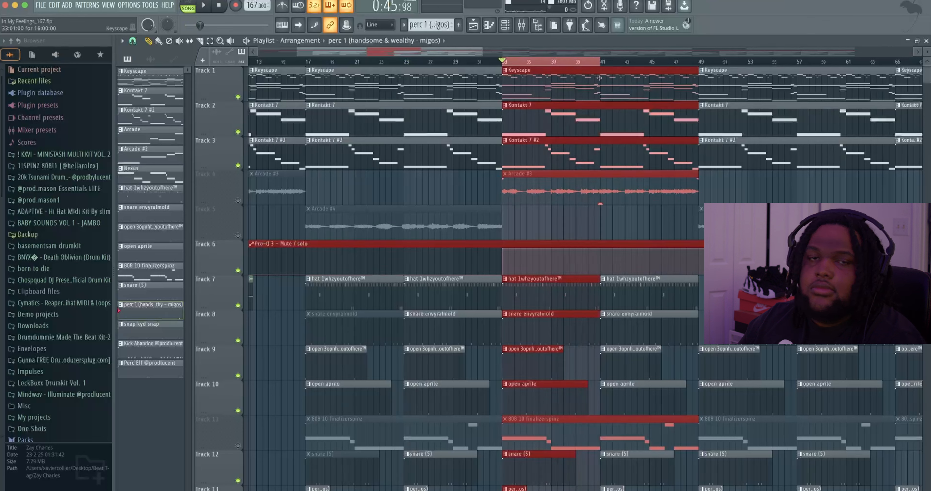
pyautogui.click(545, 222)
pyautogui.scroll(-3, 412, 237)
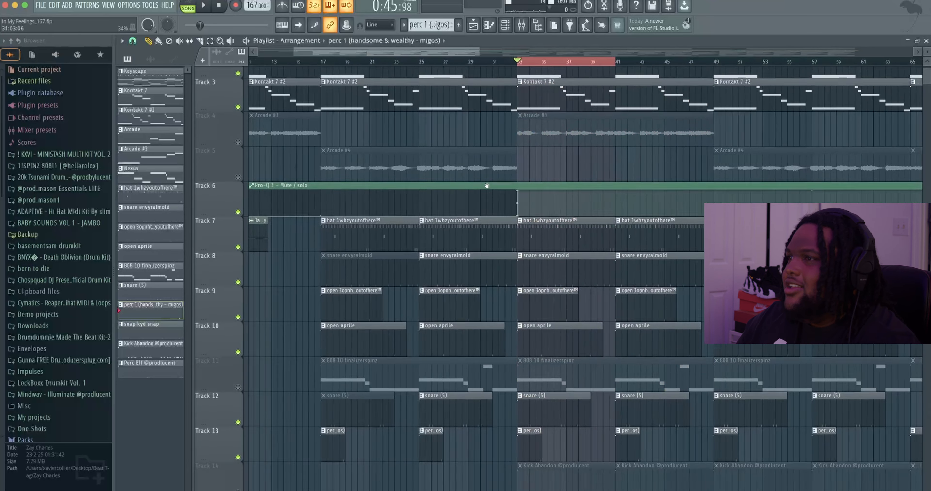
pyautogui.hscroll(-5, 622, 296)
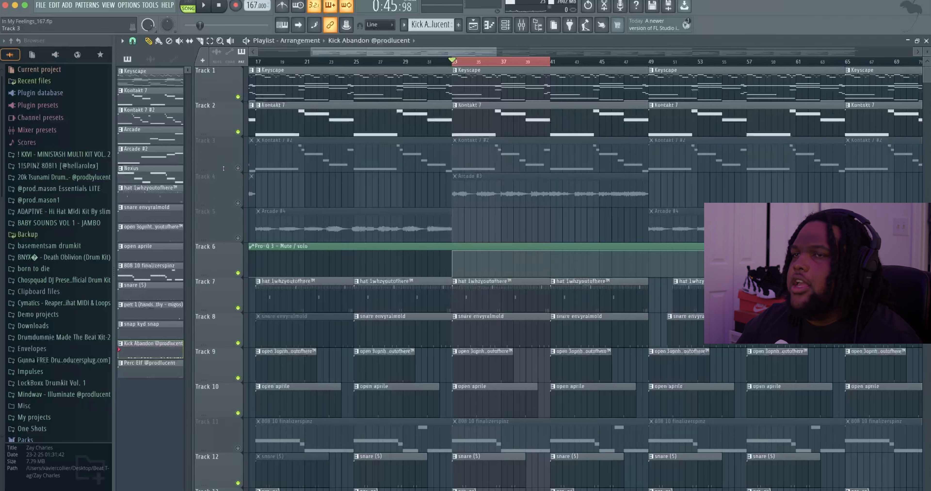
# Mute melody Tracks 1 and 2 and play the drum tracks over bars 33–41
pyautogui.click(239, 132)
pyautogui.click(238, 97)
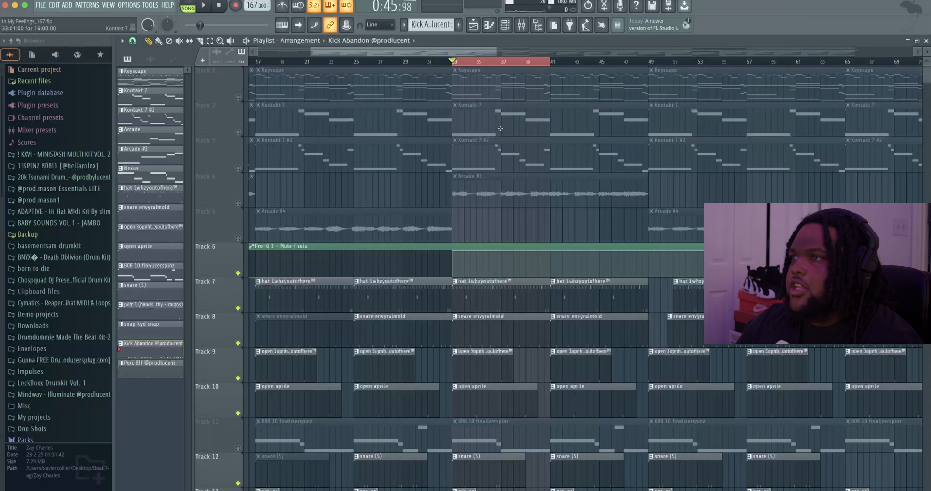
pyautogui.press('space')
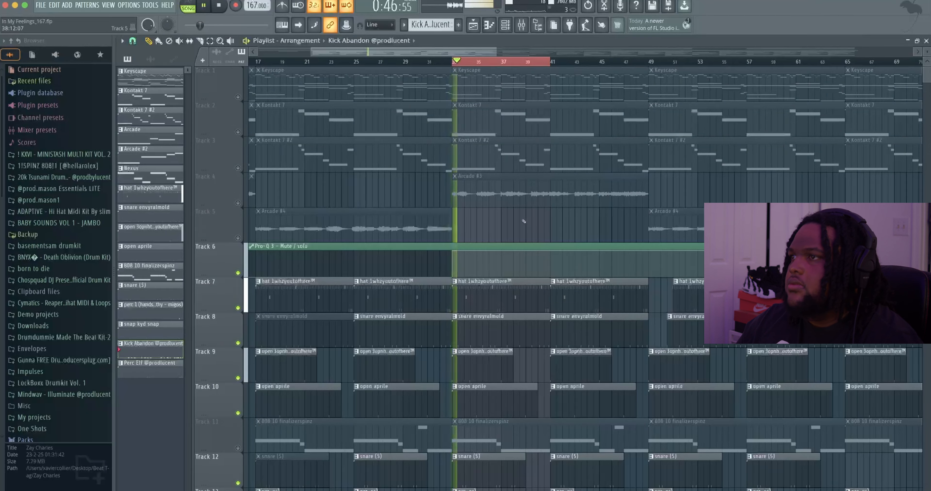
pyautogui.hscroll(5, 519, 220)
pyautogui.scroll(-1, 519, 220)
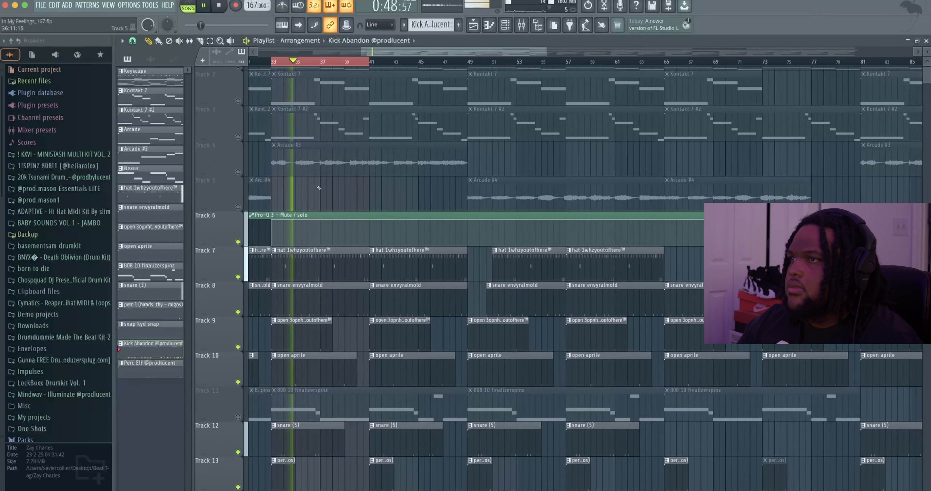
pyautogui.hscroll(-2, 378, 187)
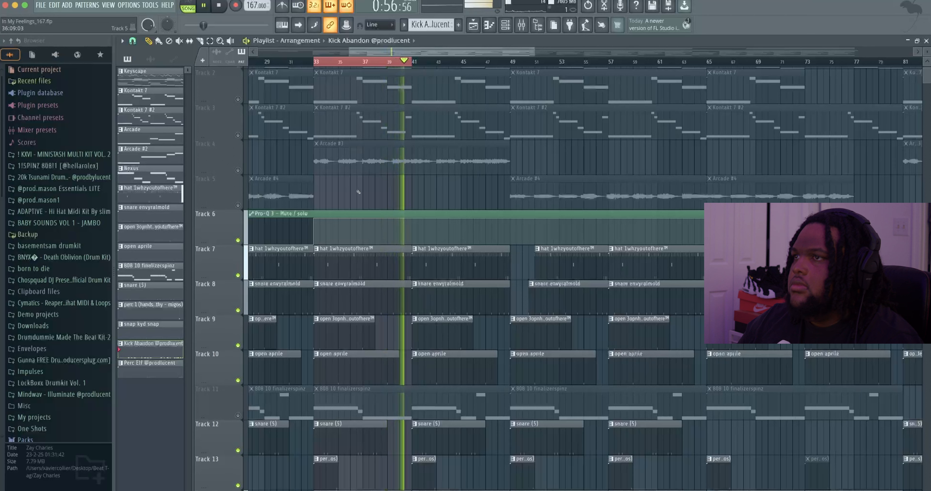
pyautogui.press('space')
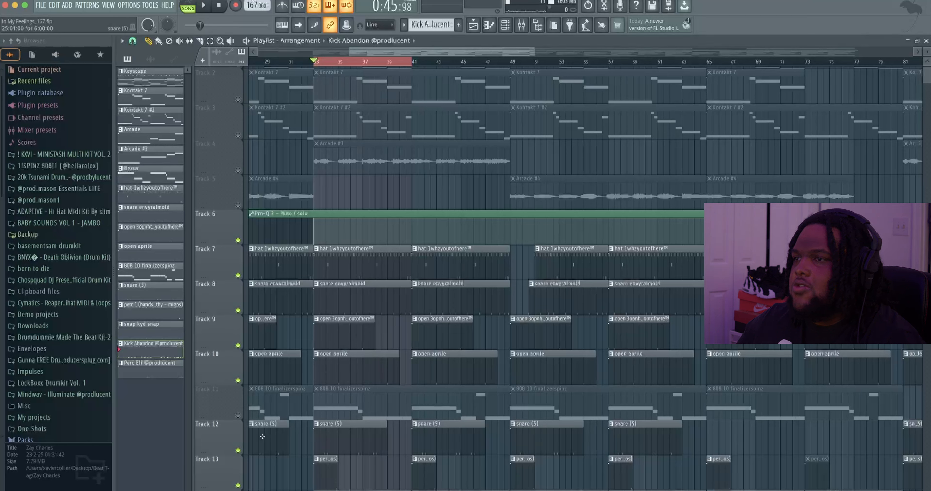
# Unmute the 808 on Track 11 and play its pattern alone in the piano roll as well as with the drums in the arrangement
pyautogui.click(238, 416)
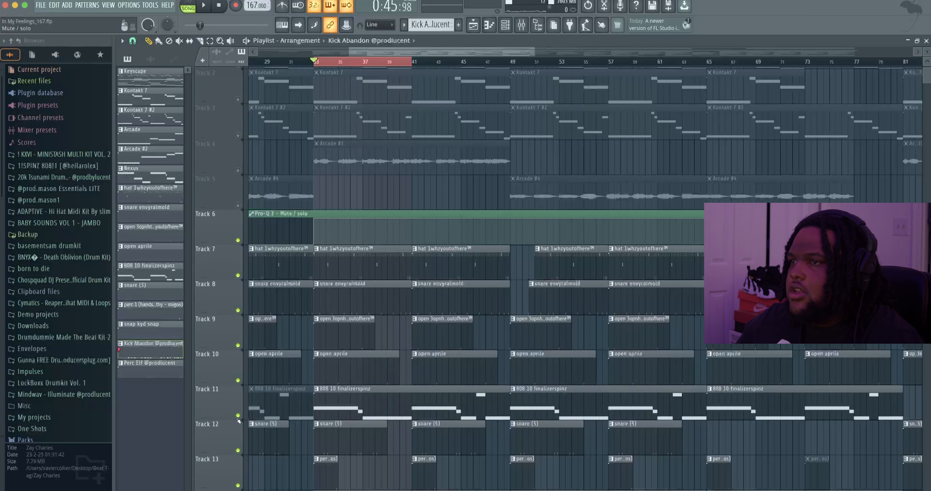
pyautogui.doubleClick(343, 410)
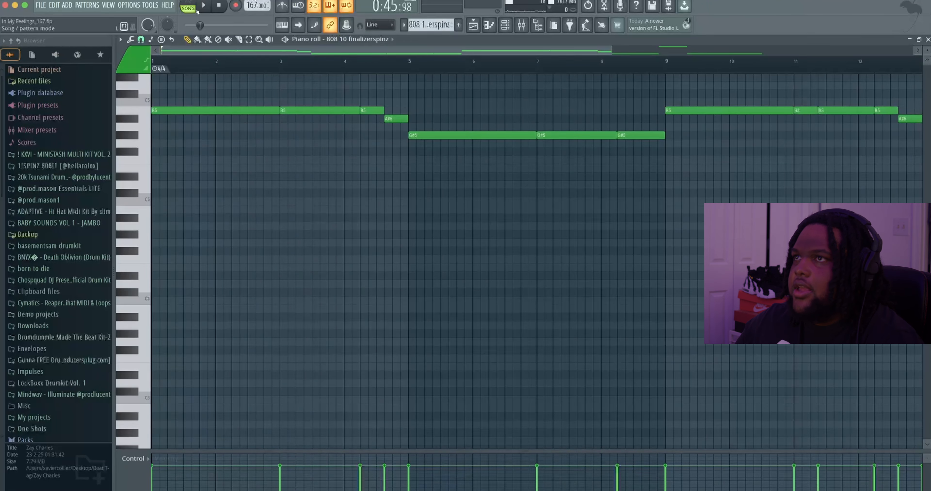
pyautogui.scroll(4, 368, 282)
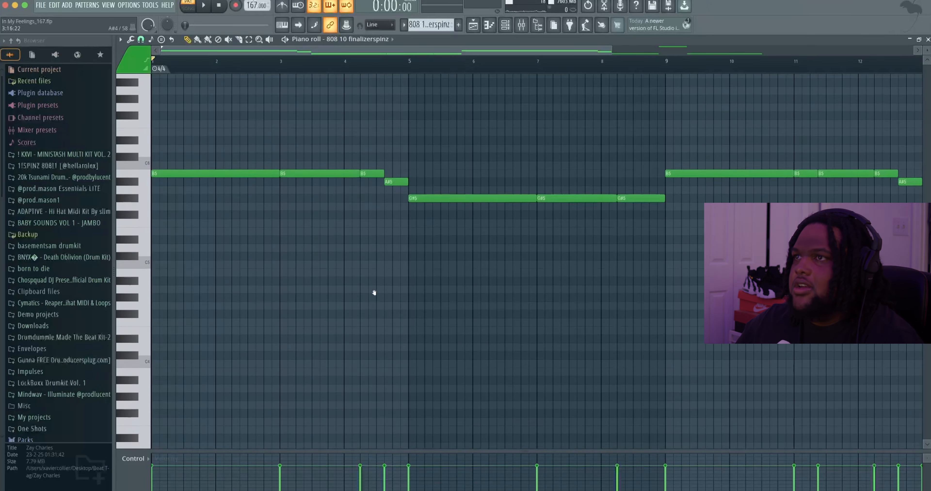
pyautogui.press('space')
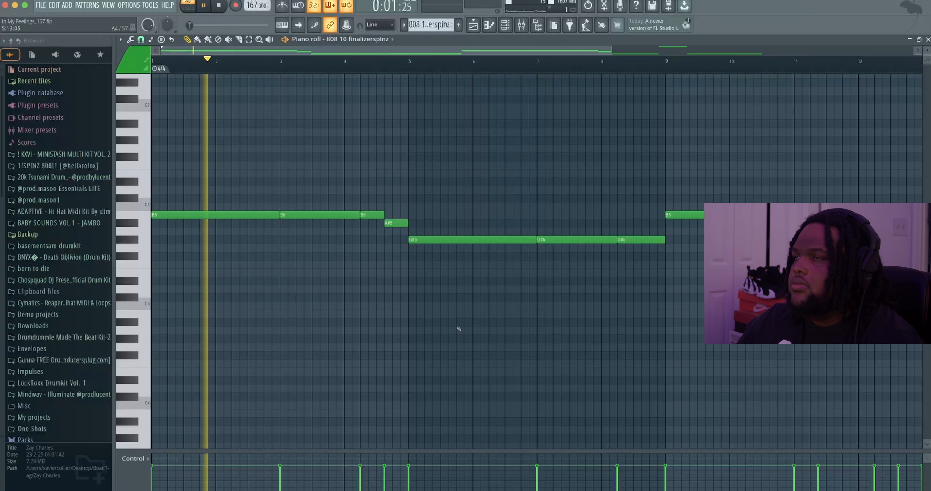
pyautogui.scroll(-4, 460, 329)
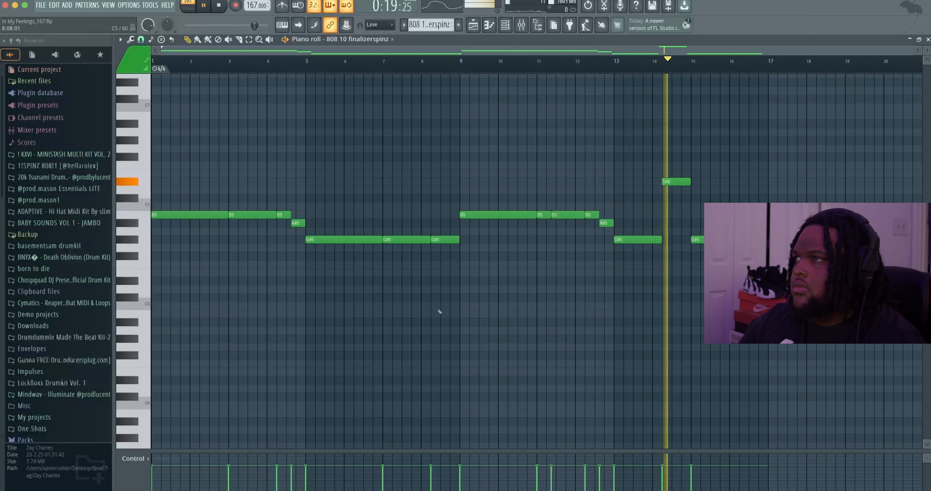
pyautogui.press('space')
pyautogui.press('F5')
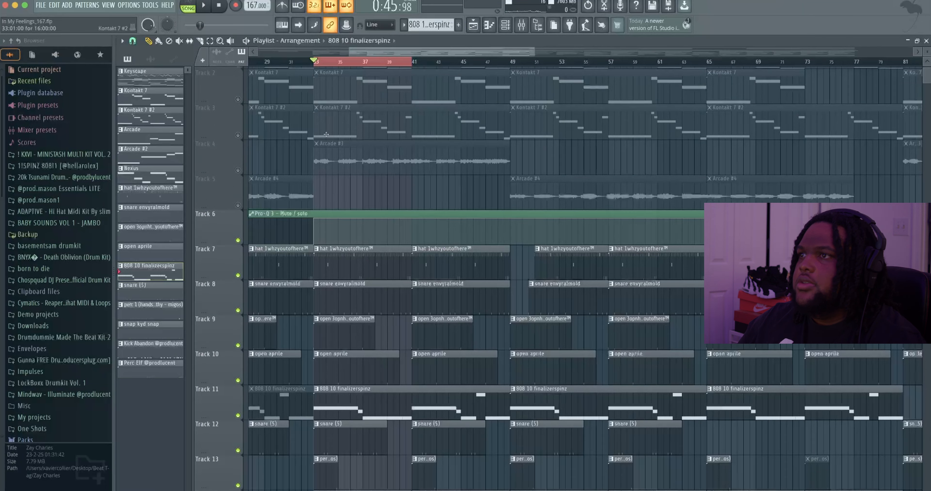
pyautogui.press('space')
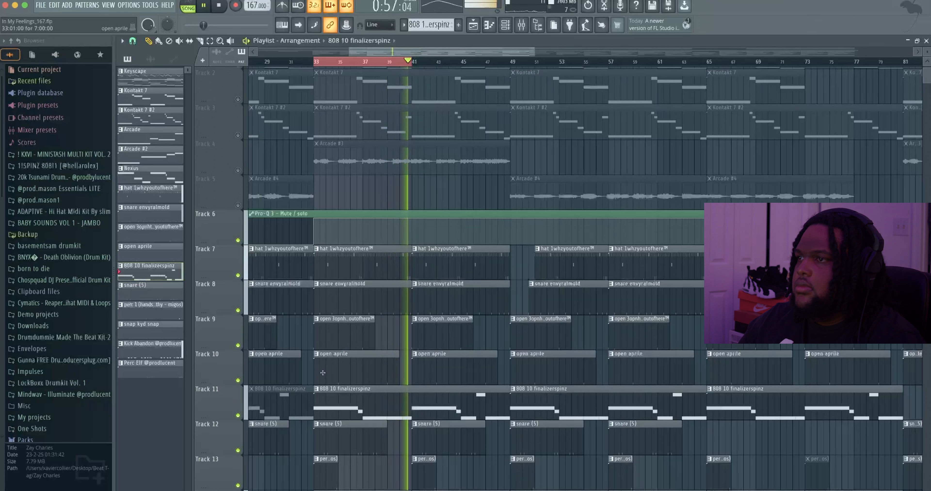
pyautogui.press('space')
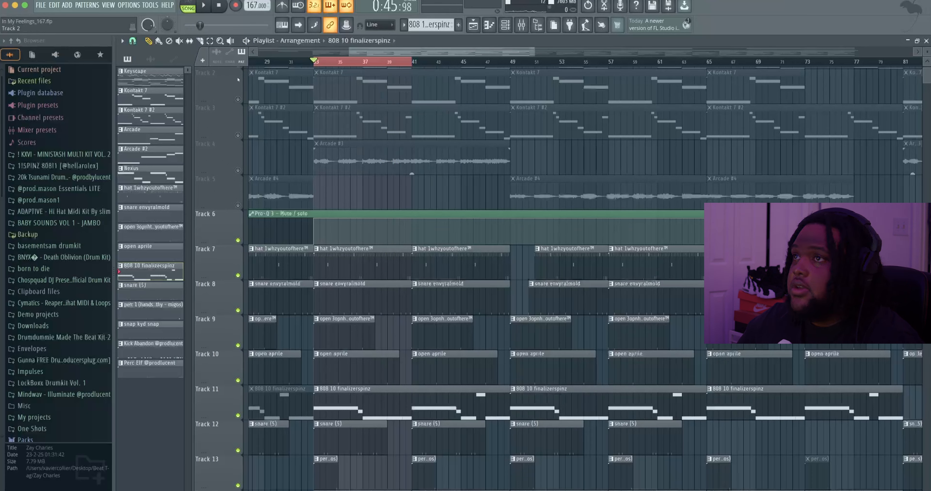
# Unmute all the remaining melody tracks and play the full mix over bars 33–41
pyautogui.rightClick(238, 99)
pyautogui.rightClick(238, 99)
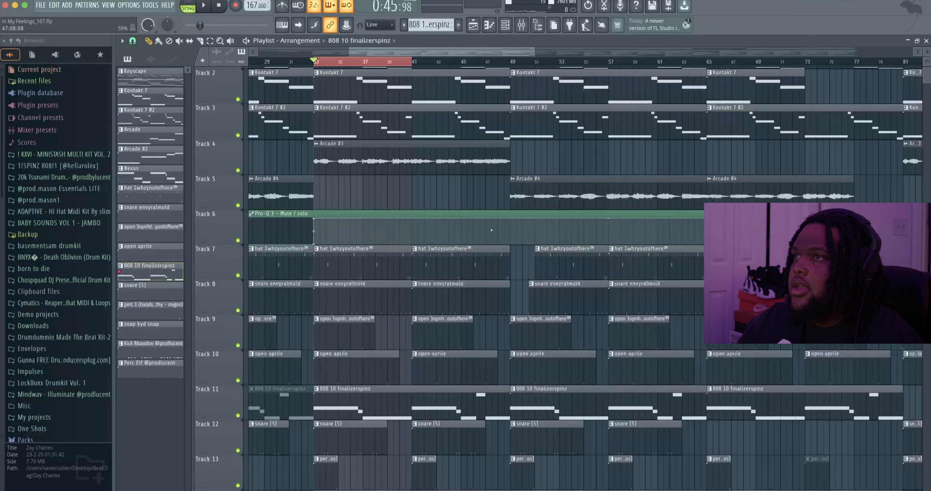
pyautogui.scroll(-1, 505, 233)
pyautogui.hscroll(-2, 505, 234)
pyautogui.press('space')
pyautogui.hscroll(3, 578, 271)
pyautogui.scroll(-1, 578, 271)
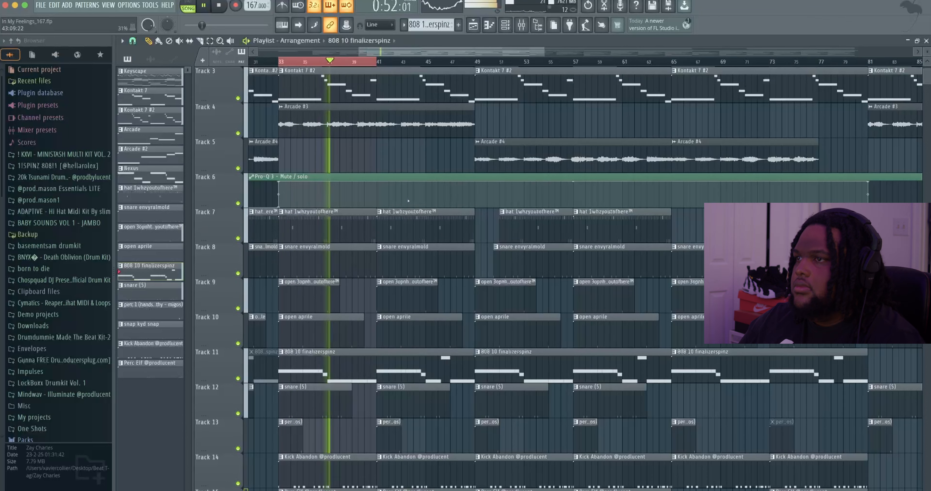
pyautogui.press('space')
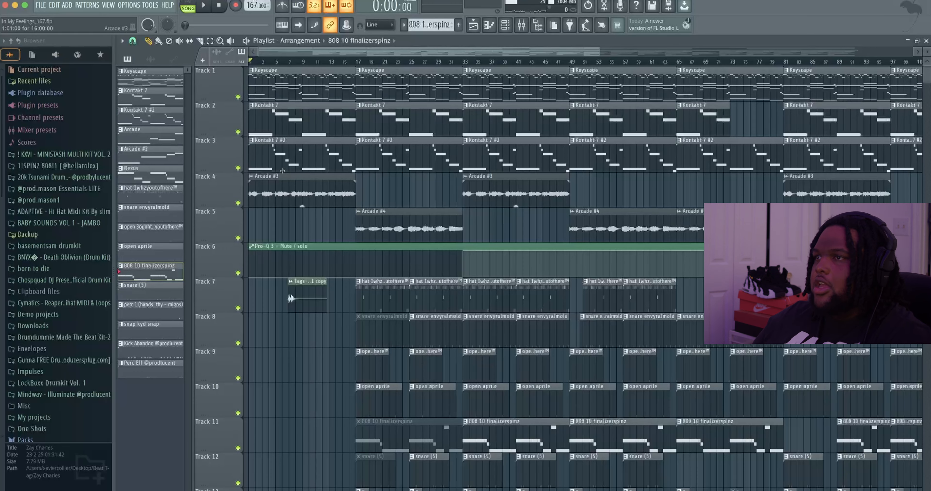
# Play the complete arrangement from bar 1 with every track active, following its sections in the playlist
pyautogui.press('space')
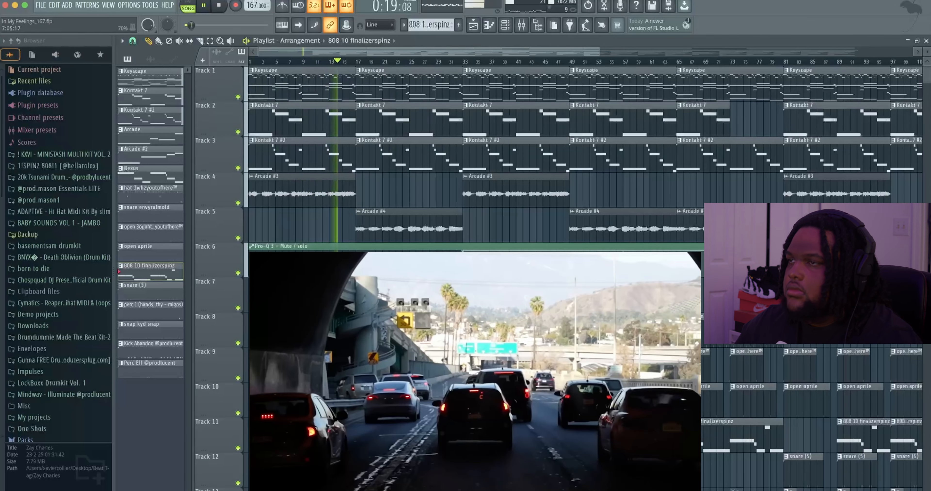
pyautogui.scroll(-2, 337, 181)
pyautogui.scroll(-2, 316, 285)
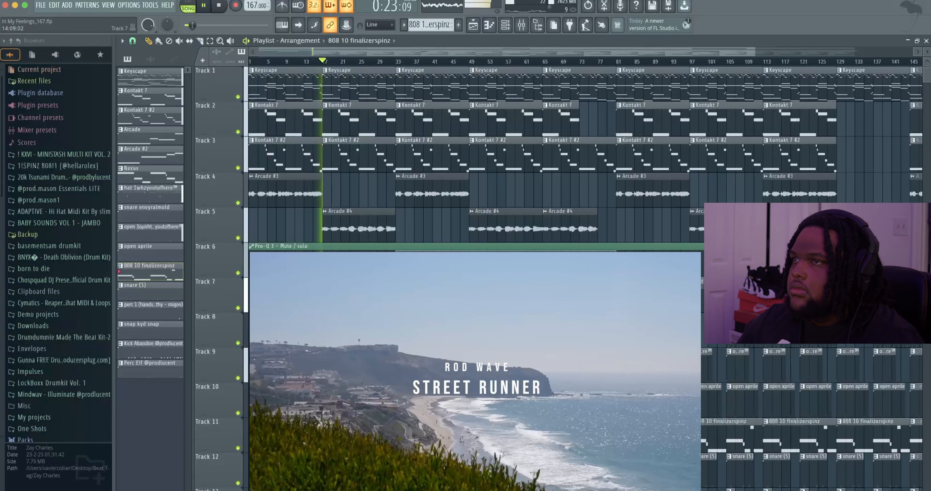
pyautogui.scroll(7, 311, 289)
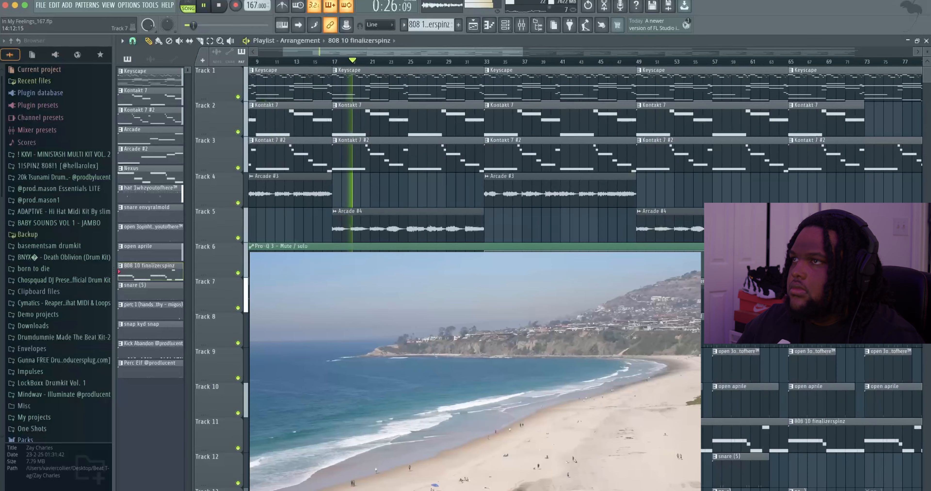
pyautogui.moveTo(311, 289); pyautogui.dragTo(275, 287)
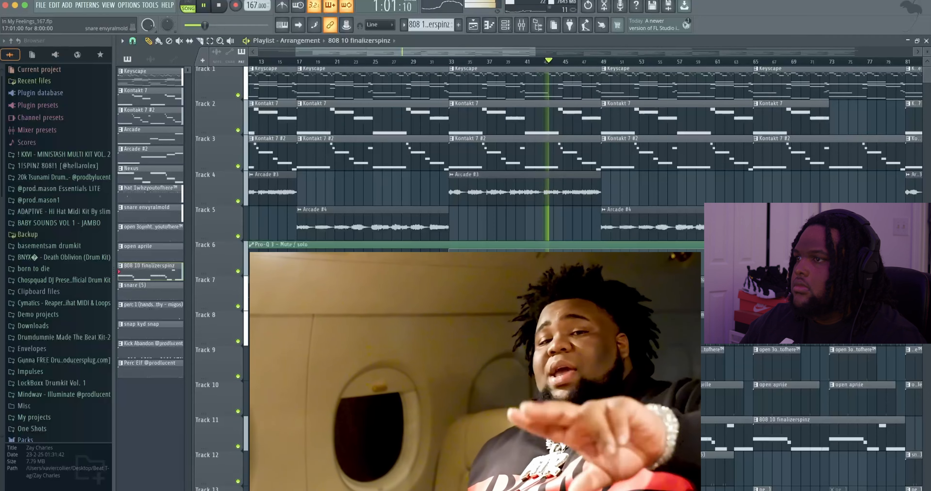
pyautogui.scroll(-3, 470, 361)
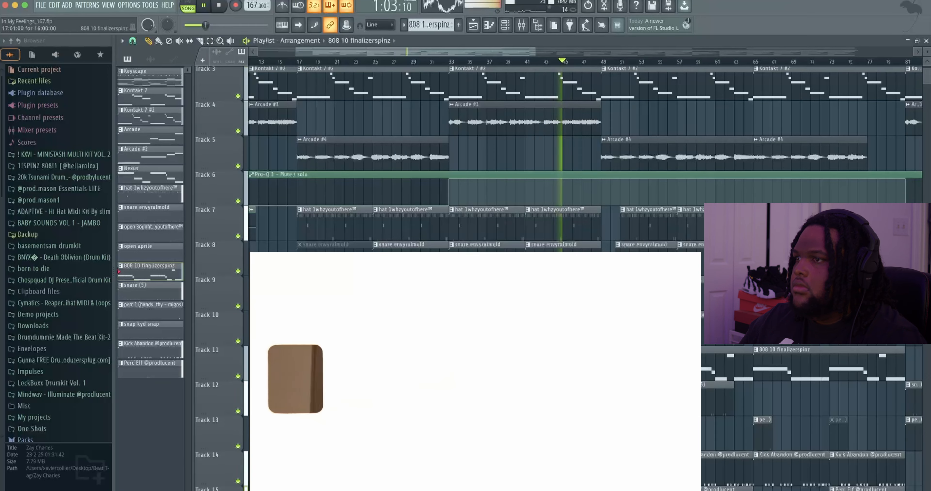
pyautogui.scroll(3, 470, 361)
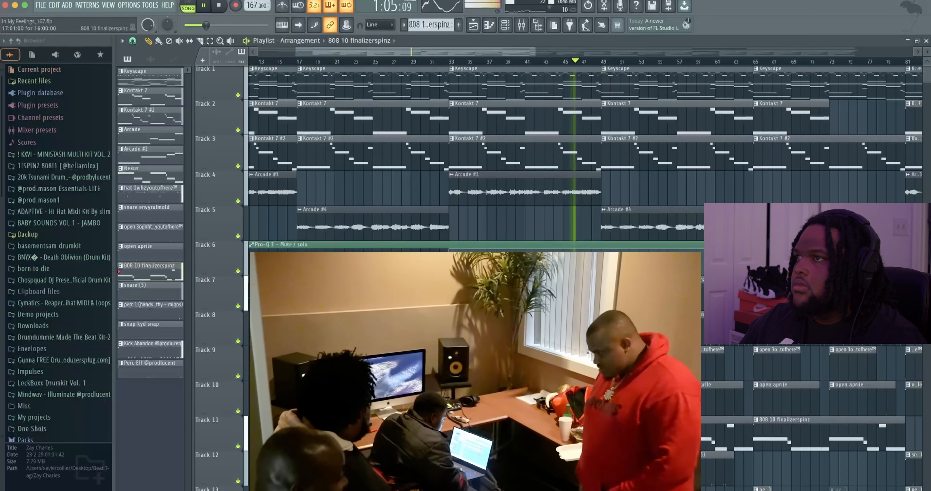
pyautogui.hscroll(5, 233, 369)
pyautogui.moveTo(233, 370); pyautogui.dragTo(229, 369)
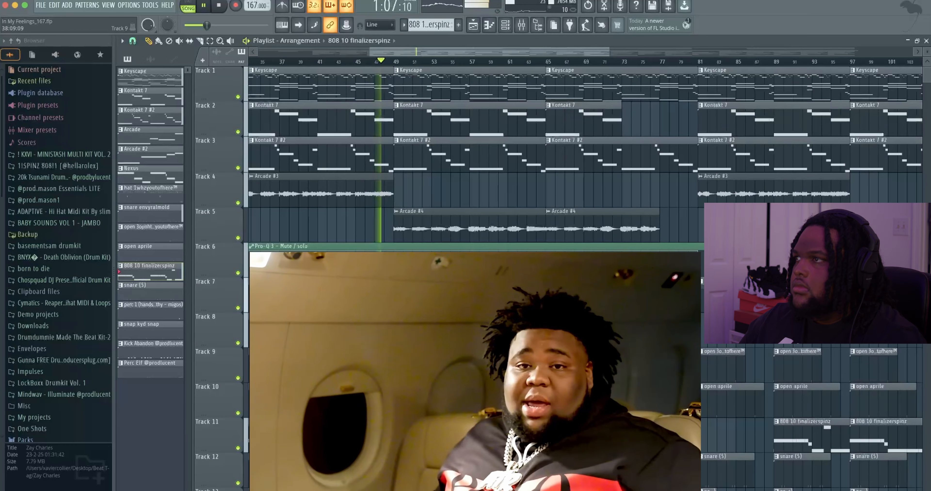